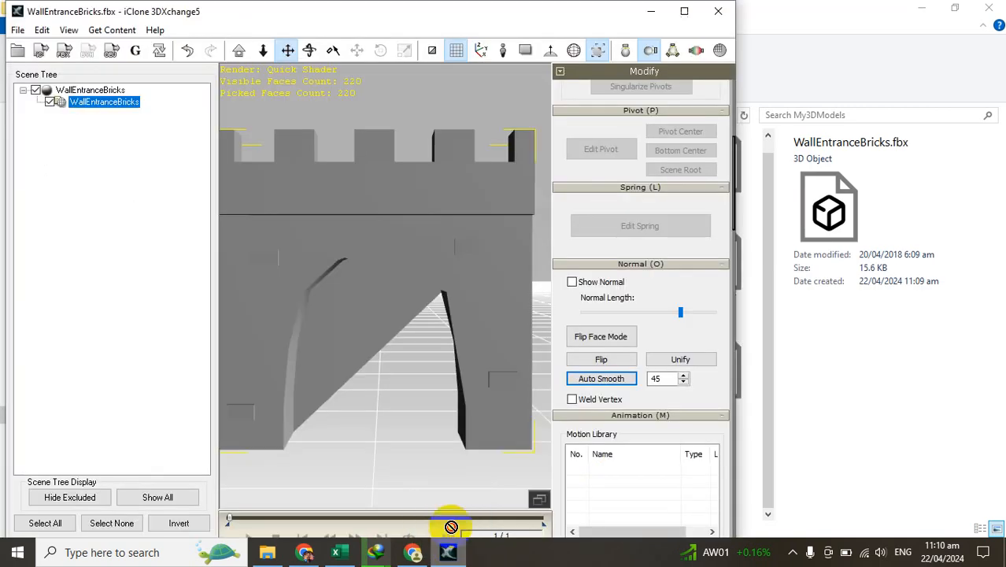
# Step: Reload WallEntranceBricks.fbx into 3DXchange, discarding the current data
pyautogui.click(407, 316)
pyautogui.click(328, 357)
pyautogui.click(371, 358)
pyautogui.moveTo(372, 359); pyautogui.dragTo(393, 389)
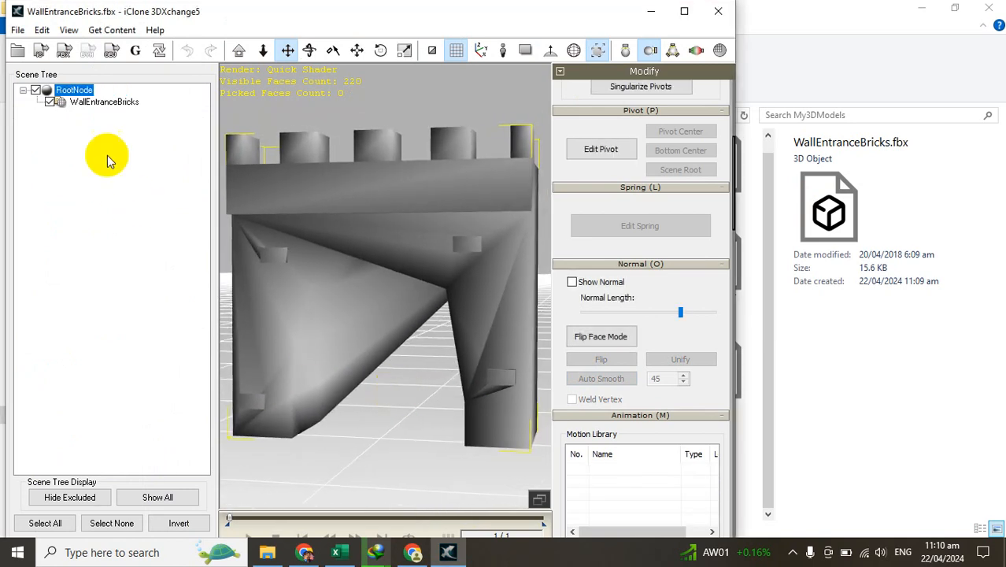
# Step: Auto-smooth the normals of the WallEntranceBricks mesh at a value of 45
pyautogui.click(471, 261)
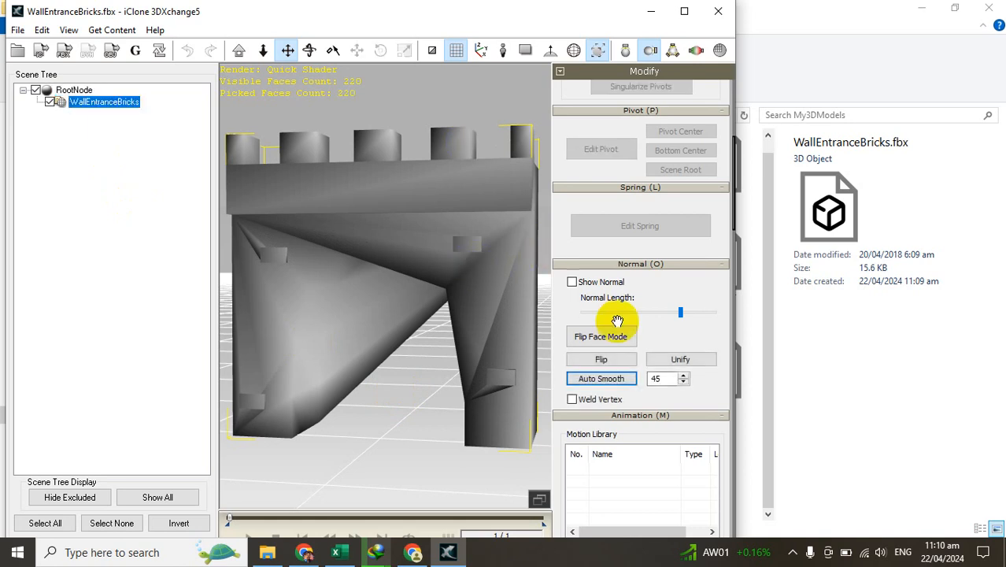
pyautogui.click(597, 380)
pyautogui.moveTo(431, 329); pyautogui.dragTo(384, 400)
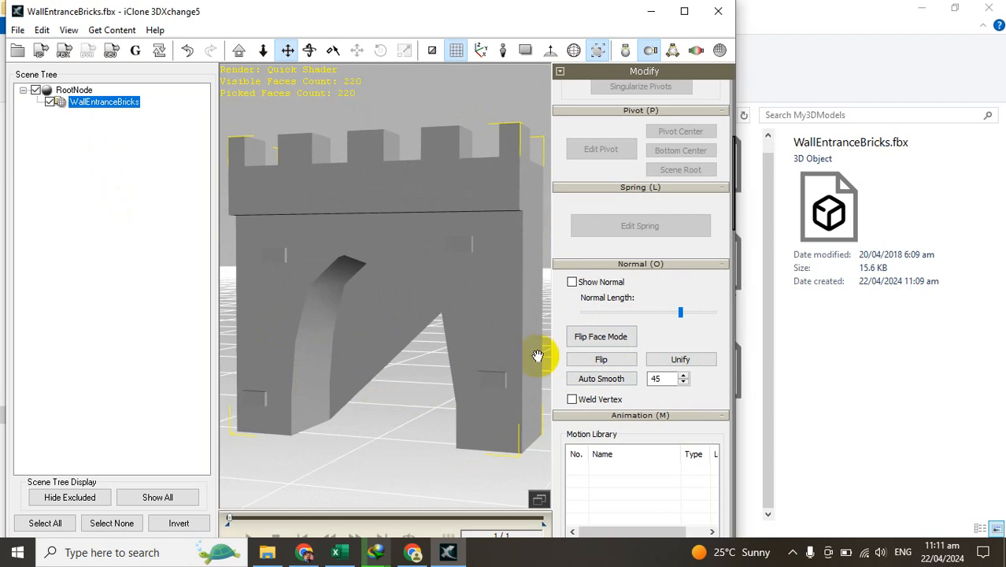
# Step: Launch Blender and clear the 3DXchange scene without exporting its data
pyautogui.click(749, 460)
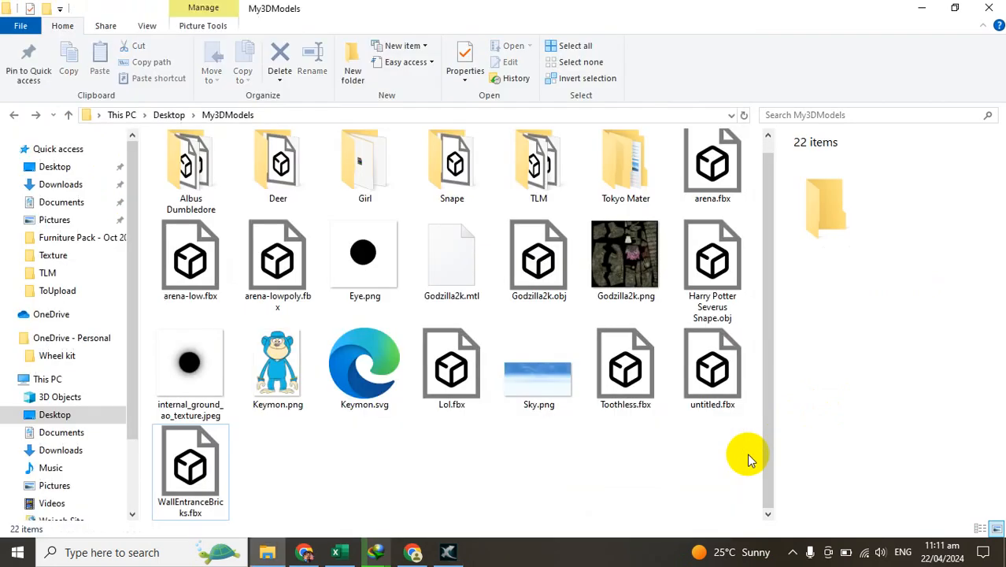
pyautogui.press('super+r')
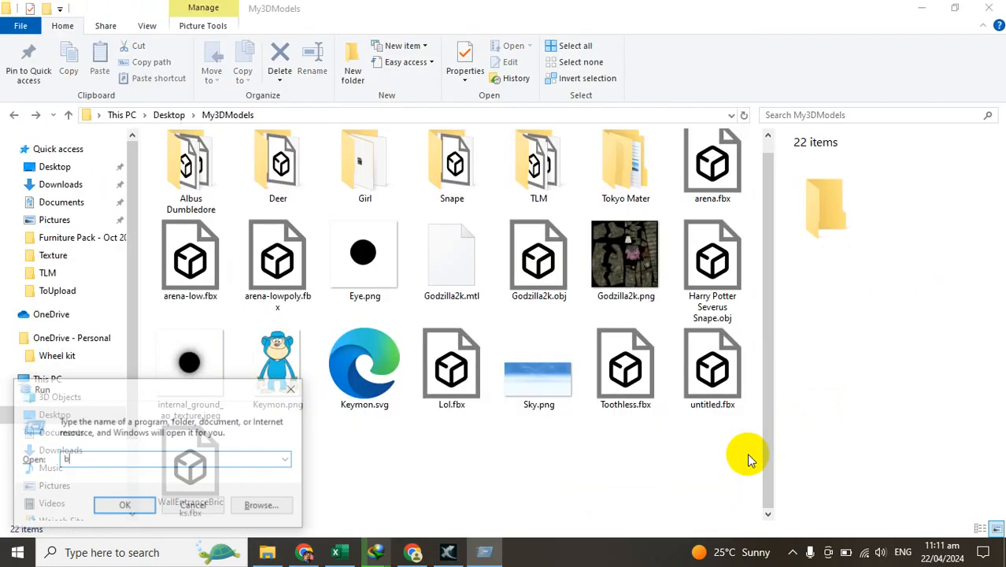
pyautogui.press('Return')
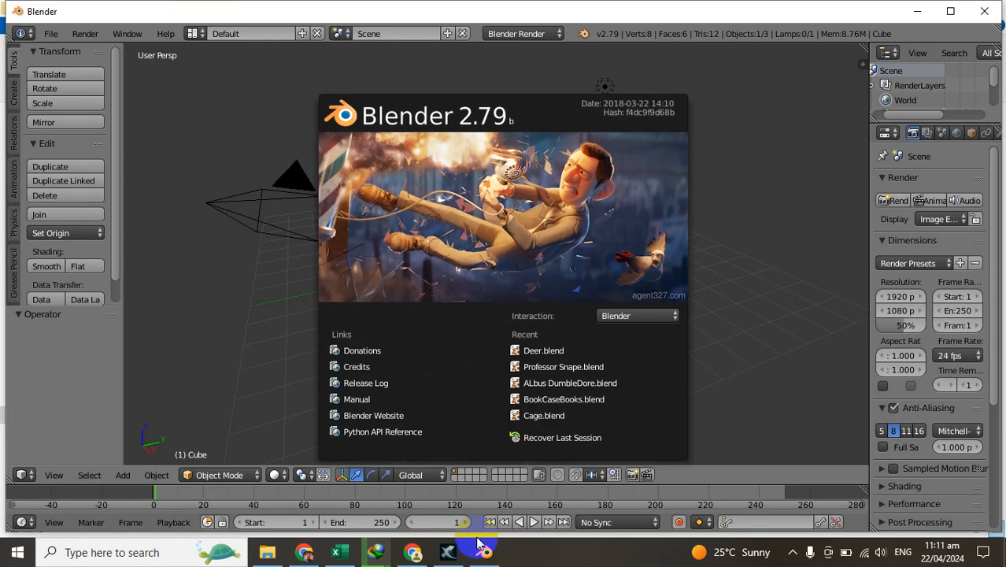
pyautogui.click(463, 550)
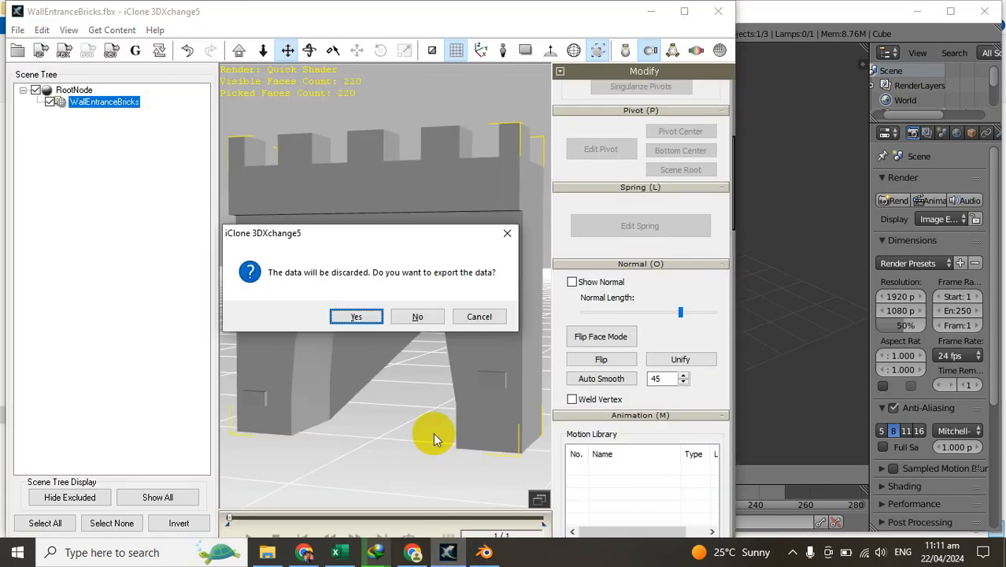
pyautogui.click(421, 319)
# Step: Switch to Blender and delete every default object in the scene
pyautogui.press('a')
pyautogui.press('a')
pyautogui.press('x')
pyautogui.click(499, 276)
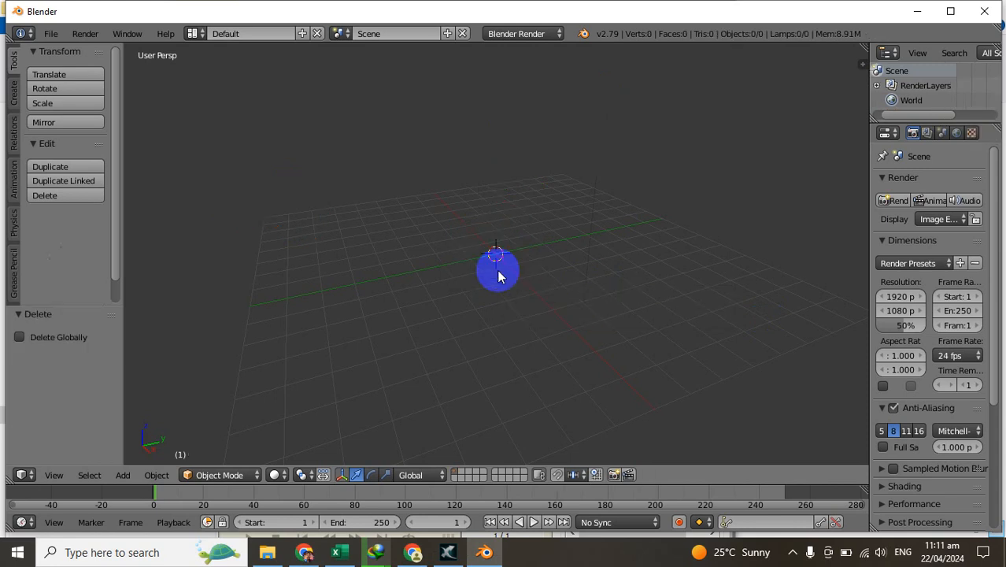
# Step: Import WallEntranceBricks.fbx as FBX from the My3DModels folder on the desktop
pyautogui.click(50, 33)
pyautogui.moveTo(143, 327)
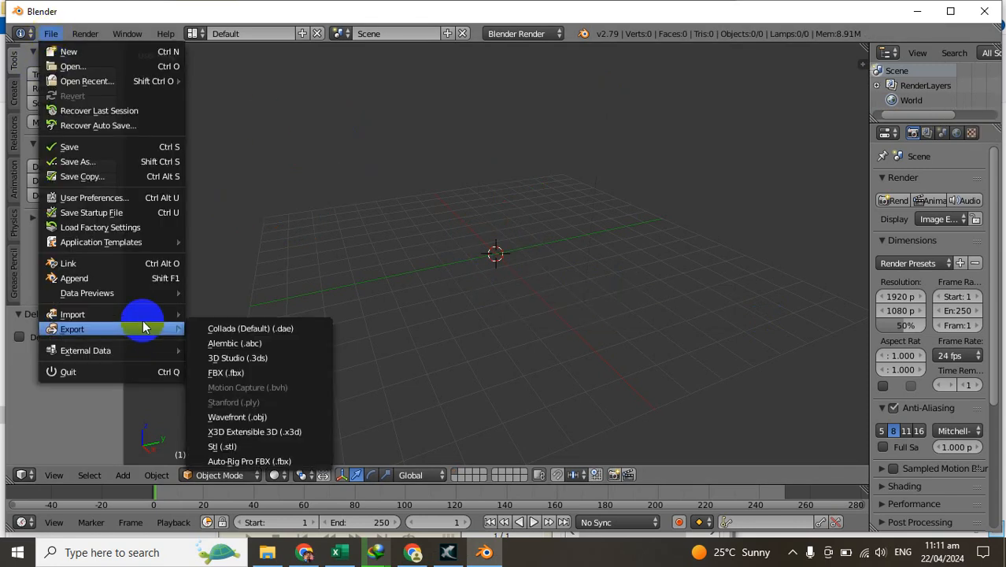
pyautogui.click(222, 358)
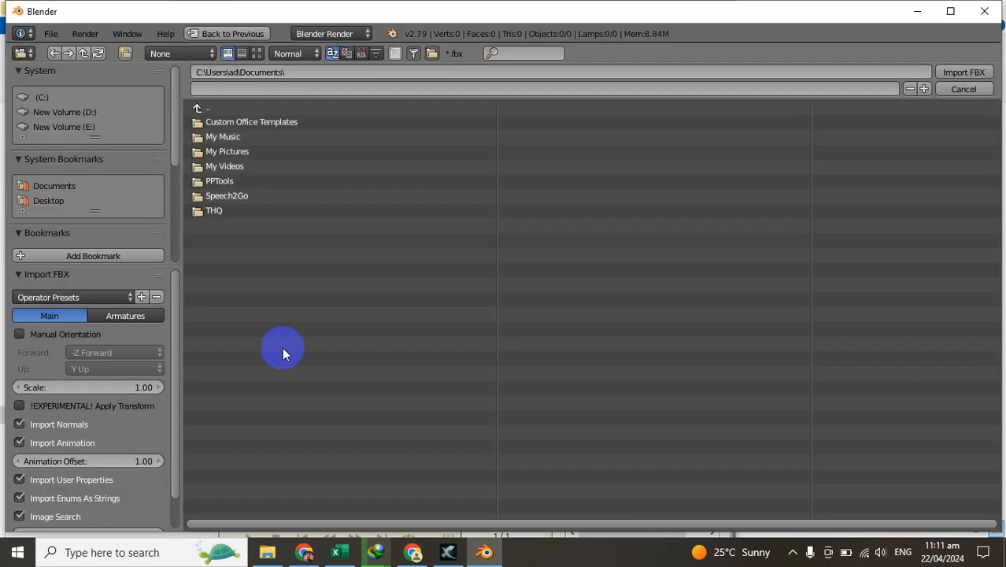
pyautogui.moveTo(175, 99); pyautogui.dragTo(174, 175)
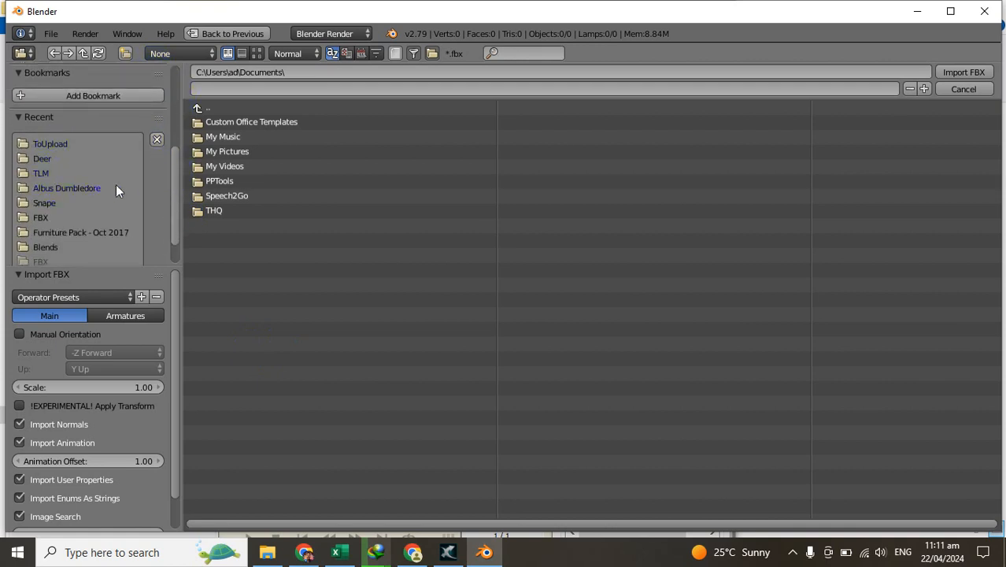
pyautogui.click(47, 216)
pyautogui.click(429, 72)
pyautogui.click(430, 72)
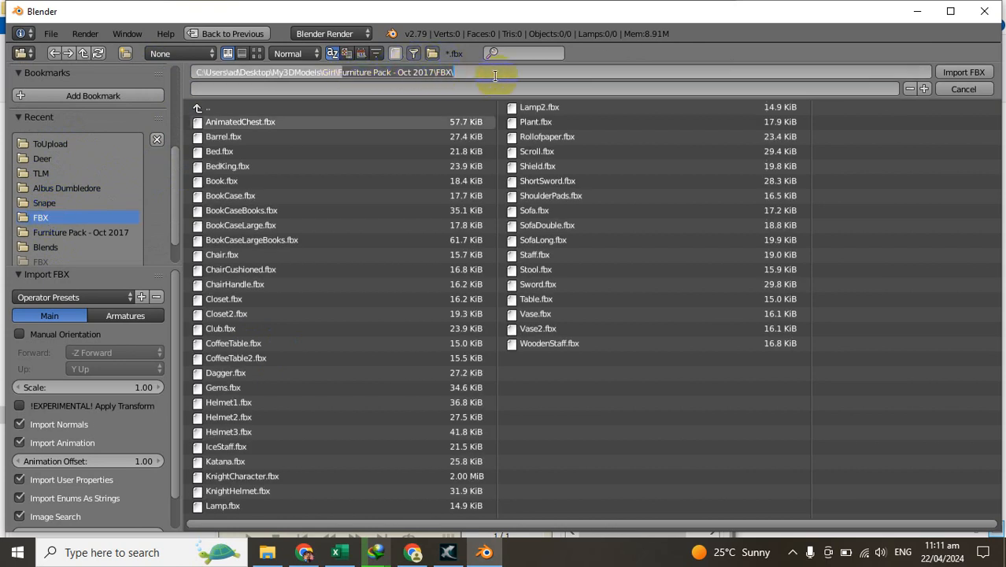
pyautogui.press('Return')
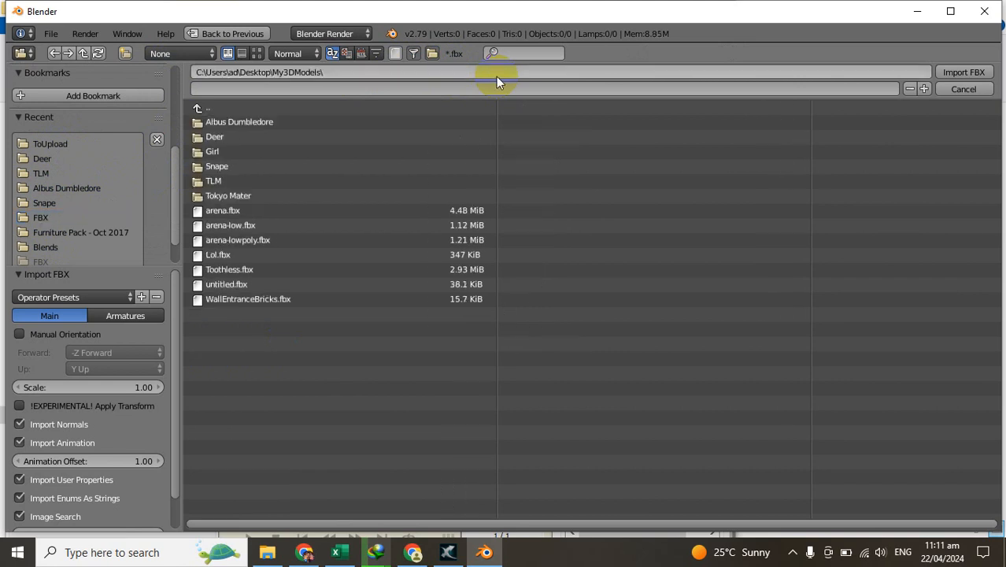
pyautogui.click(253, 302)
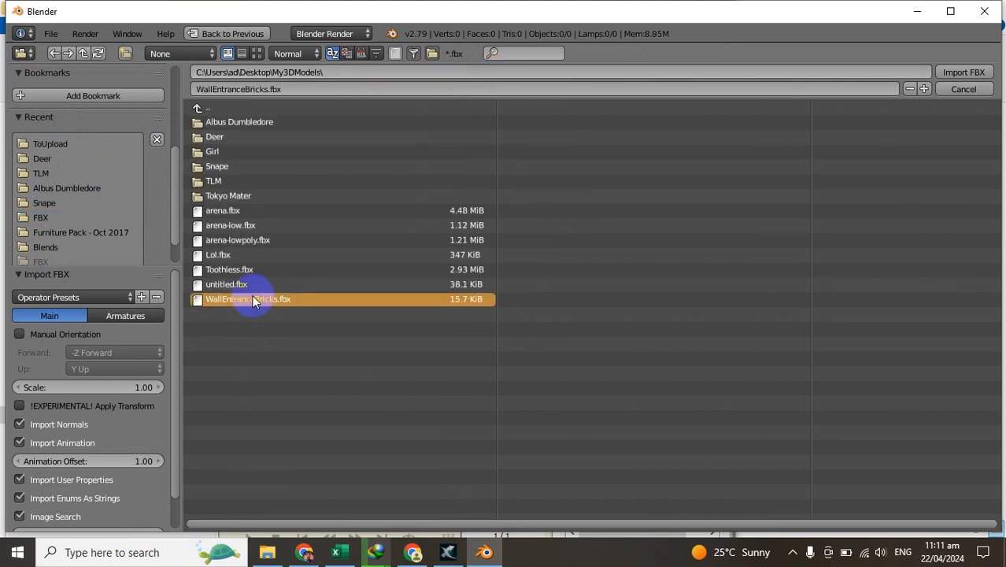
pyautogui.press('Return')
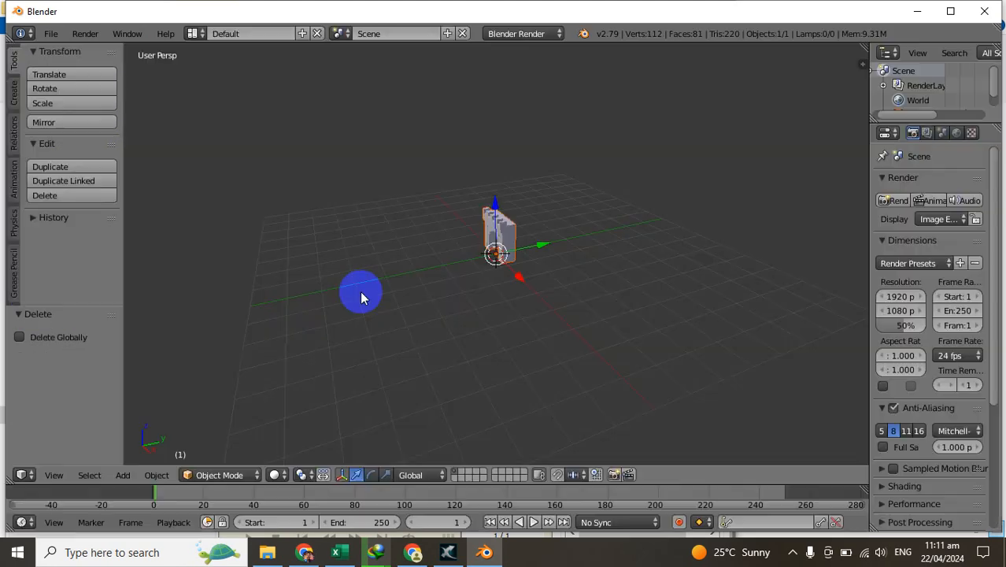
# Step: Select the imported wall entrance and switch it to Edit Mode
pyautogui.moveTo(411, 287); pyautogui.dragTo(532, 270, button='middle')
pyautogui.scroll(5, 534, 198)
pyautogui.keyDown('shift'); pyautogui.moveTo(535, 202); pyautogui.dragTo(541, 311, button='middle'); pyautogui.keyUp('shift')
pyautogui.click(187, 470)
pyautogui.rightClick(461, 293)
pyautogui.click(231, 475)
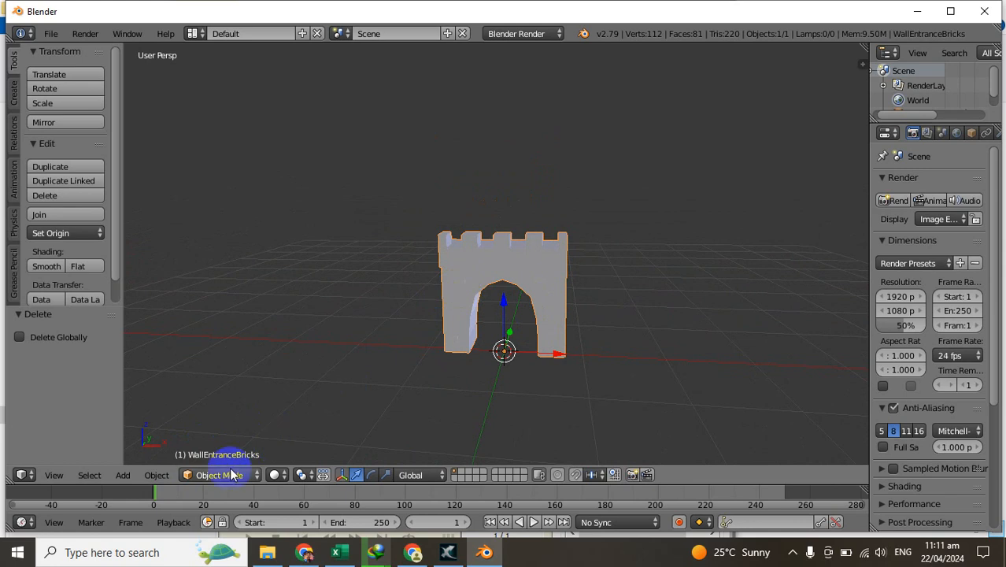
pyautogui.click(219, 442)
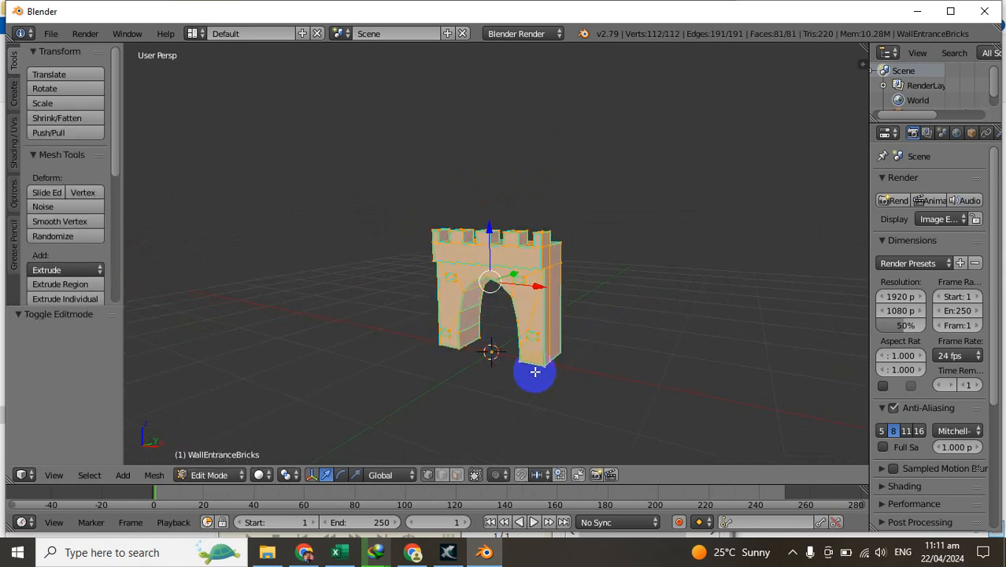
# Step: Deselect all mesh elements and examine the face layout on the wall's front
pyautogui.scroll(4, 543, 290)
pyautogui.scroll(-2, 544, 296)
pyautogui.keyDown('shift'); pyautogui.moveTo(551, 332); pyautogui.dragTo(548, 284, button='middle'); pyautogui.keyUp('shift')
pyautogui.scroll(1, 541, 257)
pyautogui.press('a')
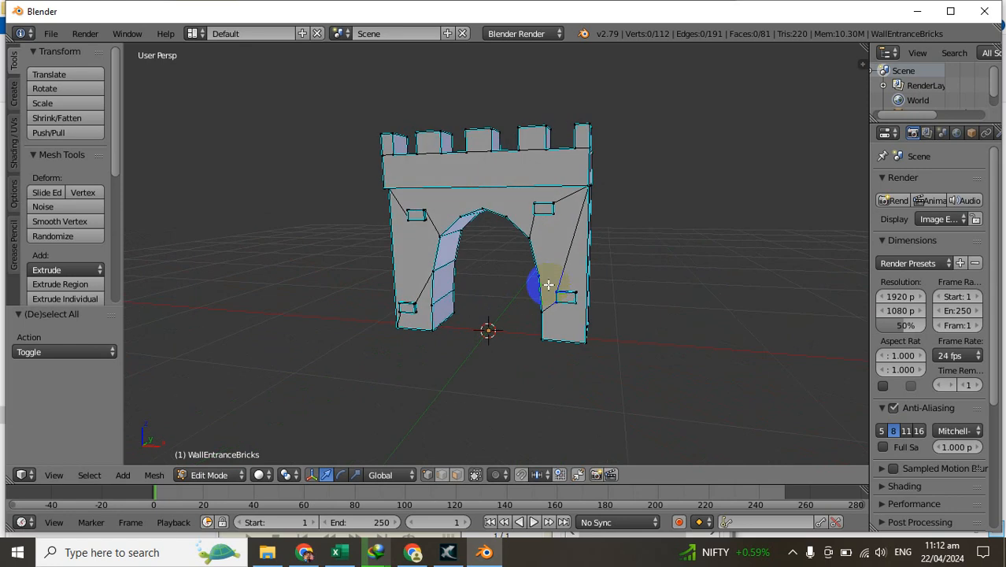
# Step: Return to Object Mode and add a Triangulate modifier to the wall entrance
pyautogui.click(200, 476)
pyautogui.click(206, 457)
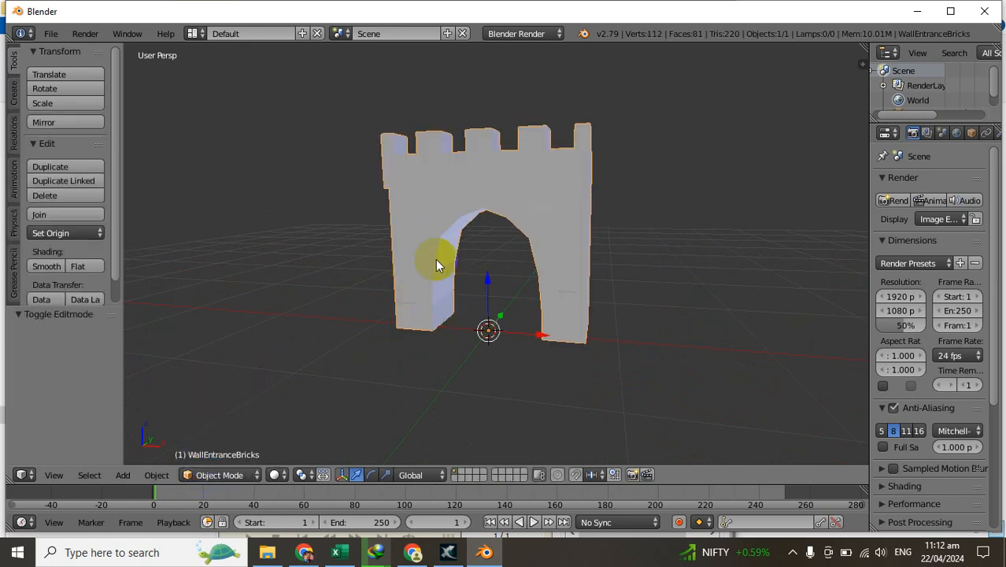
pyautogui.moveTo(866, 182); pyautogui.dragTo(712, 189)
pyautogui.click(848, 133)
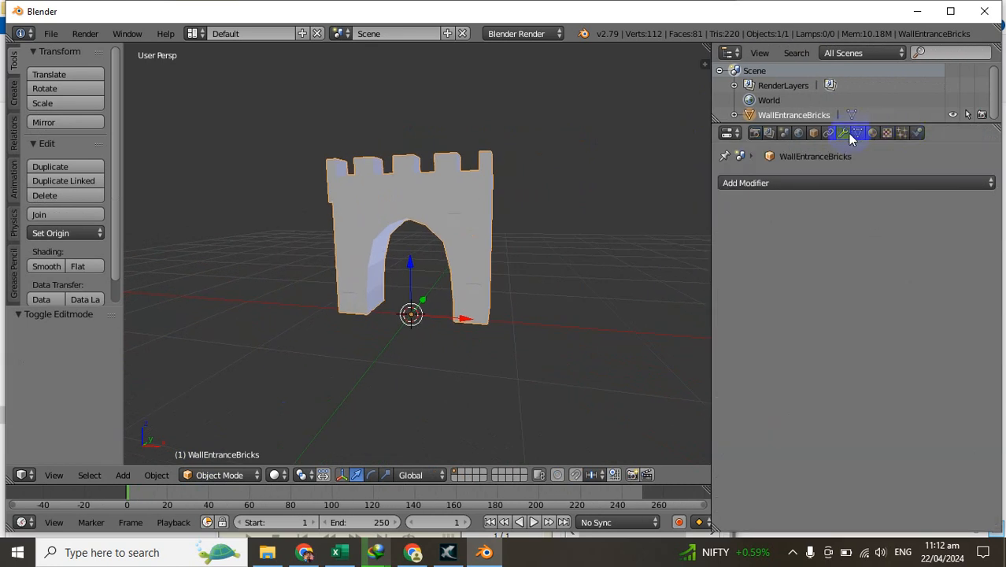
pyautogui.click(792, 189)
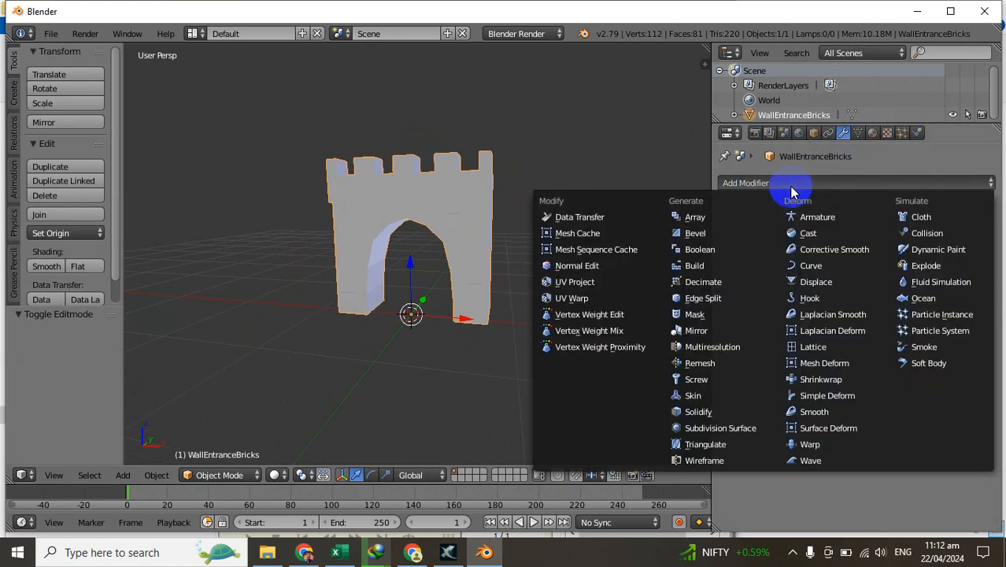
pyautogui.click(719, 448)
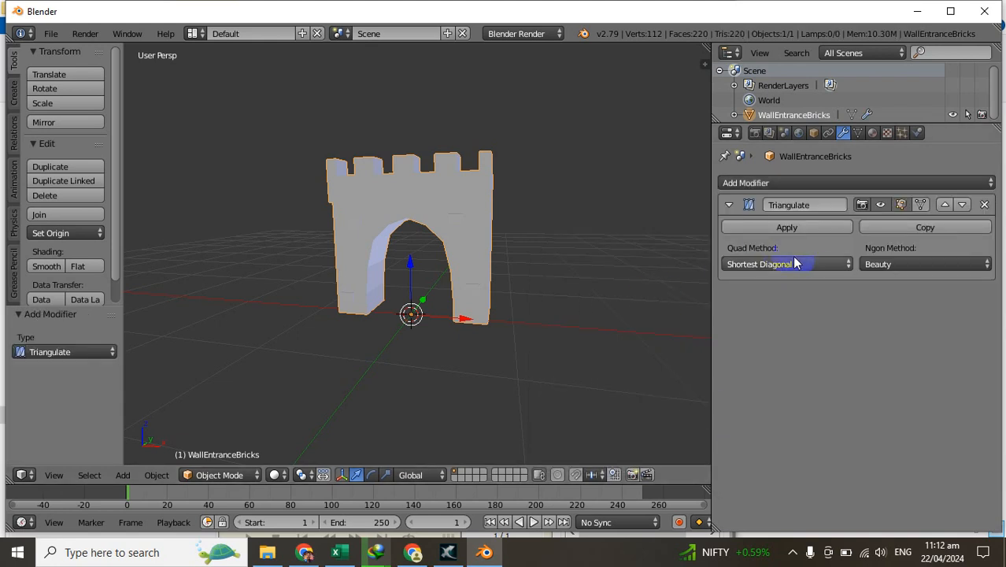
# Step: Apply the Triangulate modifier to the wall entrance in Object Mode
pyautogui.click(227, 474)
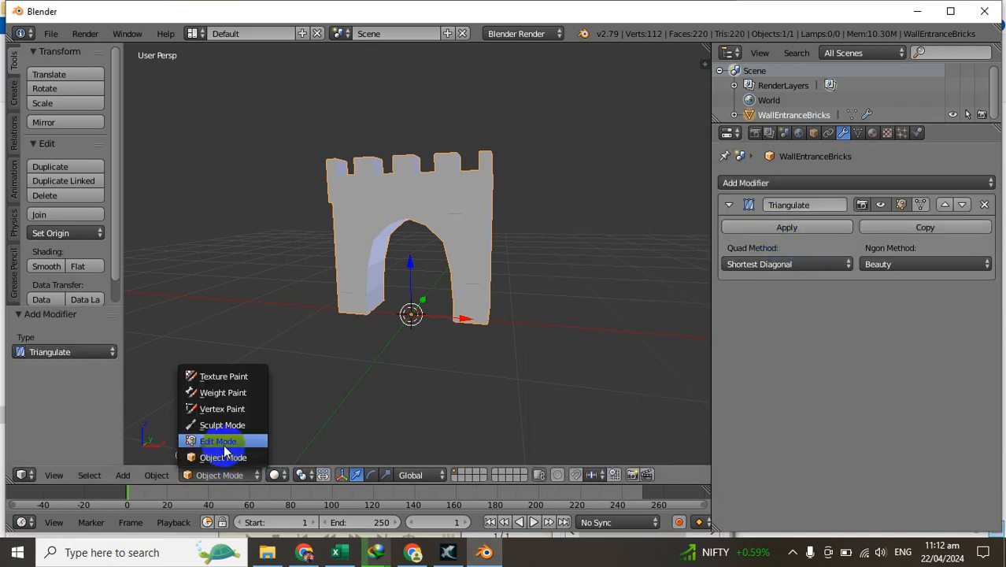
pyautogui.click(219, 442)
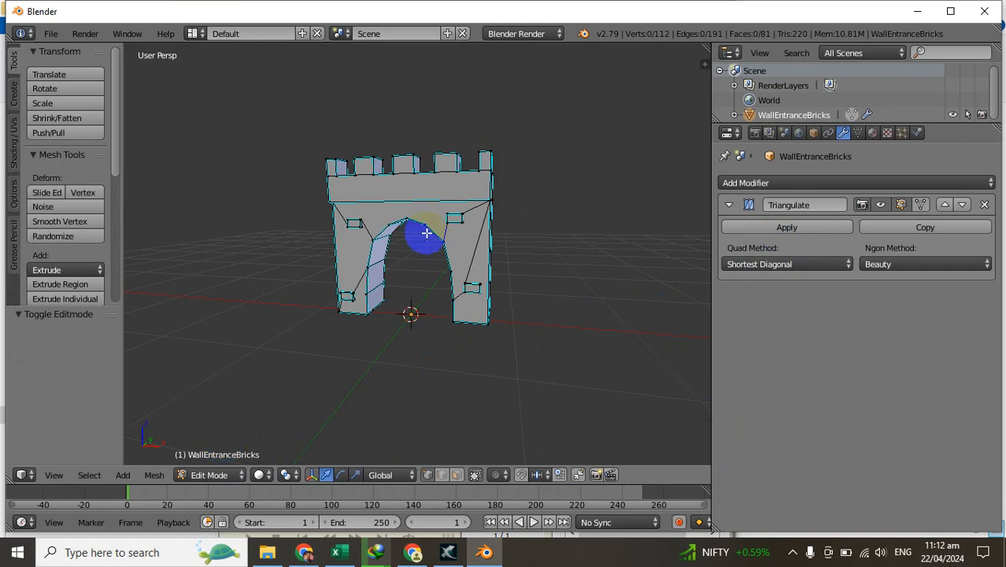
pyautogui.click(764, 228)
pyautogui.click(207, 475)
pyautogui.click(206, 460)
pyautogui.click(788, 227)
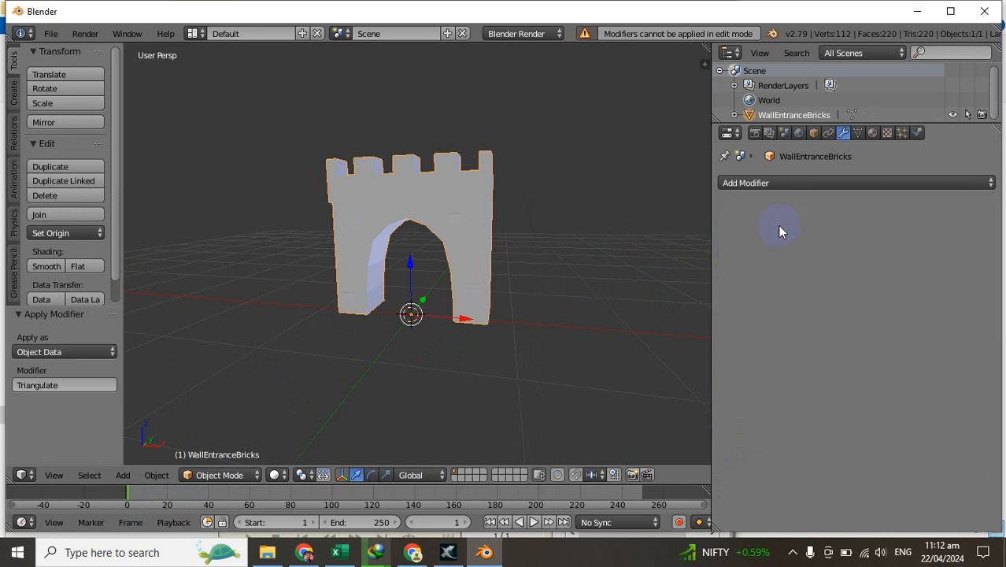
# Step: Examine the triangulated faces of the wall entrance in Edit Mode
pyautogui.click(244, 477)
pyautogui.click(226, 442)
pyautogui.moveTo(476, 343)
pyautogui.mouseDown(button='middle')
pyautogui.moveTo(443, 351)
pyautogui.moveTo(479, 335)
pyautogui.moveTo(332, 356)
pyautogui.moveTo(483, 337)
pyautogui.mouseUp(button='middle')
pyautogui.scroll(4, 493, 275)
pyautogui.scroll(-4, 495, 269)
pyautogui.click(451, 560)
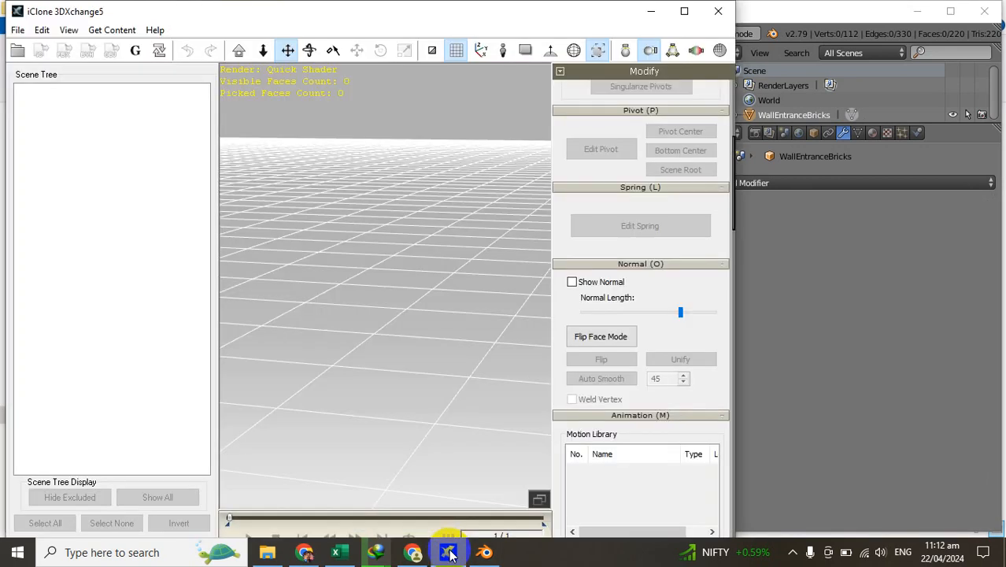
pyautogui.click(451, 559)
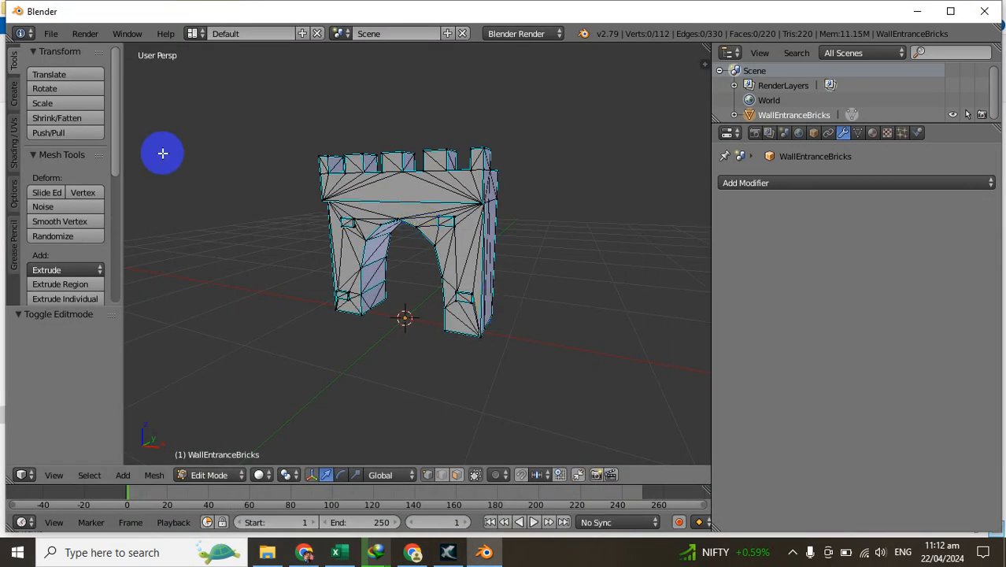
# Step: Export the triangulated wall as WallEntranceBricks2.fbx to the My3DModels folder
pyautogui.click(51, 34)
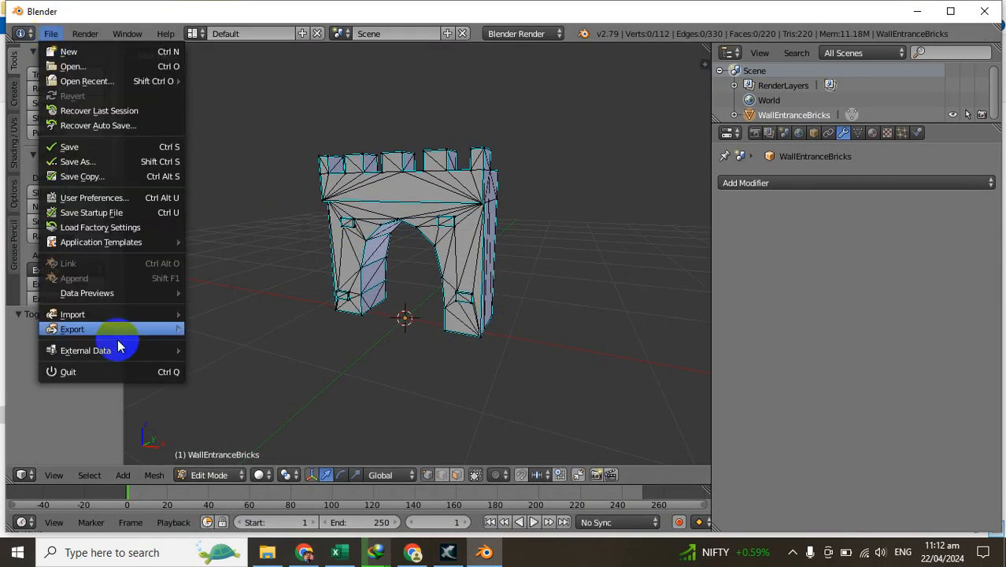
pyautogui.moveTo(173, 329)
pyautogui.click(221, 373)
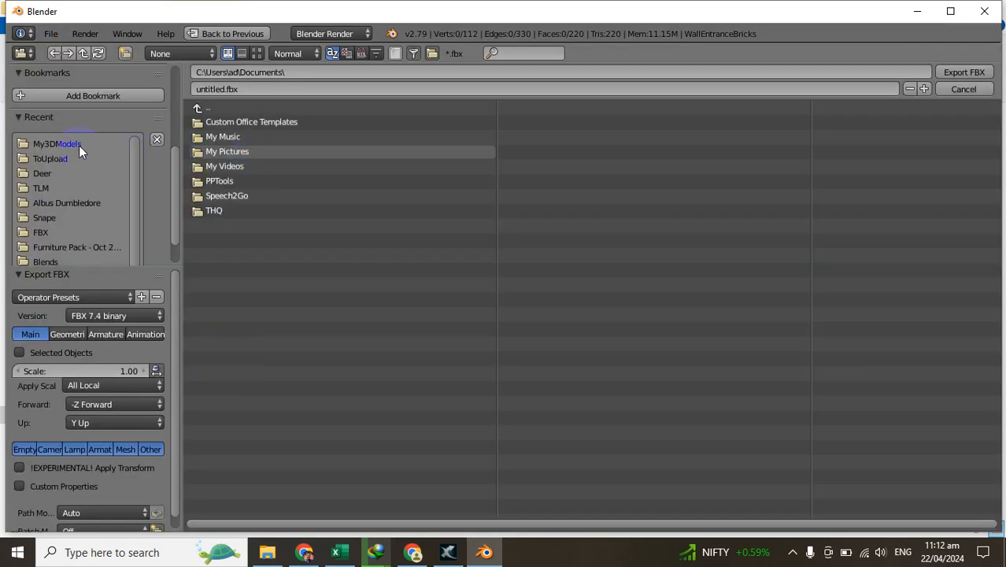
pyautogui.click(55, 143)
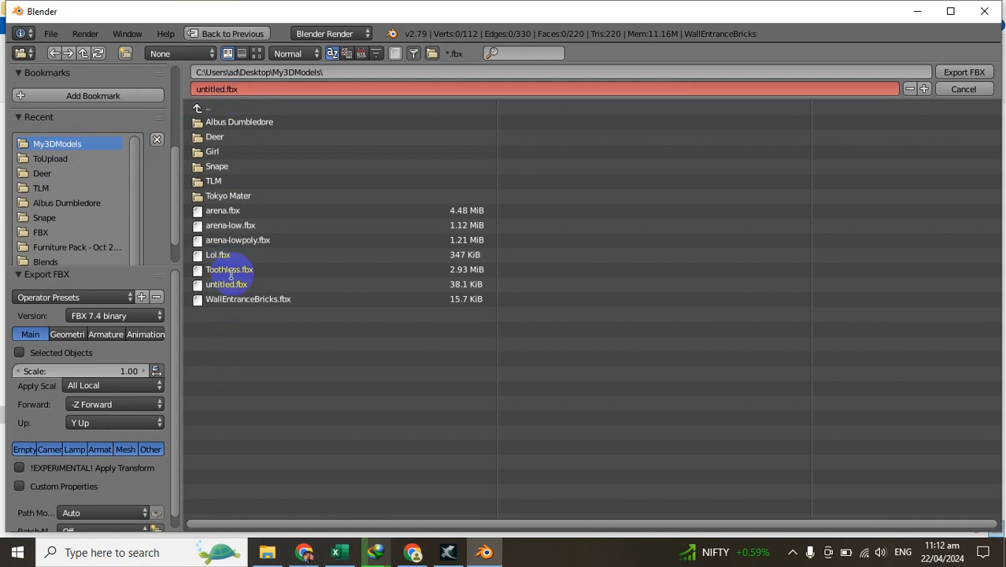
pyautogui.click(230, 300)
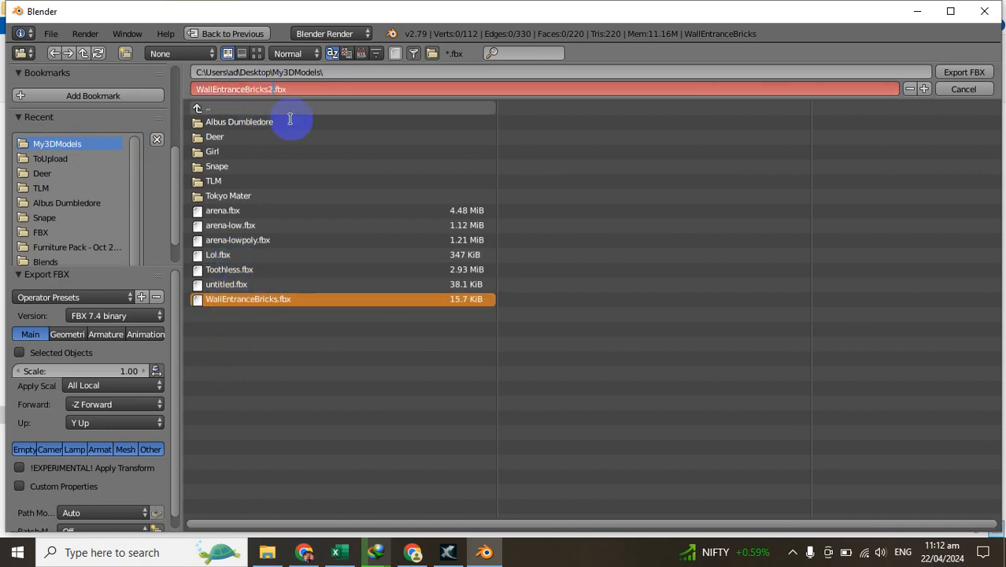
pyautogui.click(948, 73)
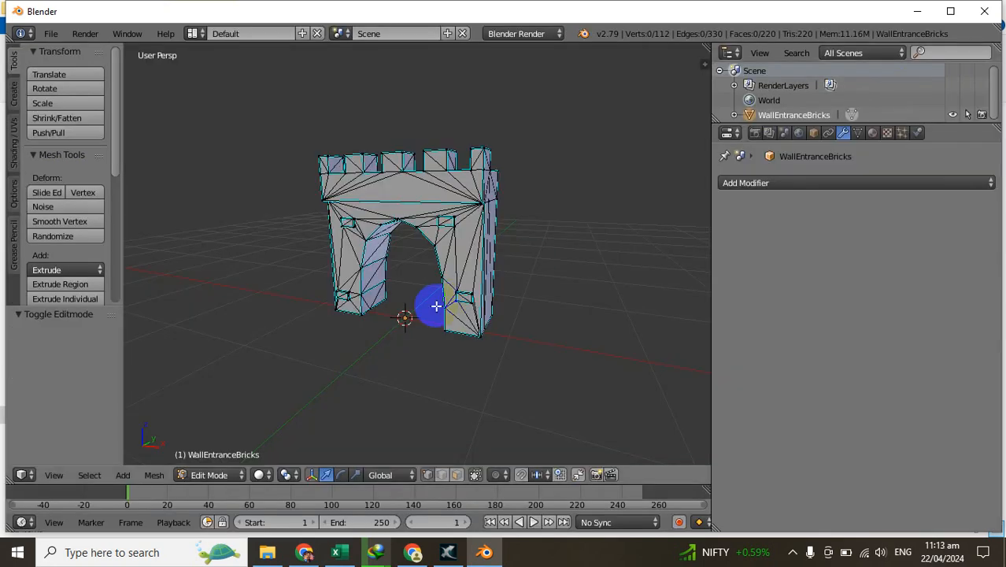
# Step: Quit Blender without saving and load the original WallEntranceBricks.fbx from My3DModels into 3DXchange
pyautogui.click(984, 11)
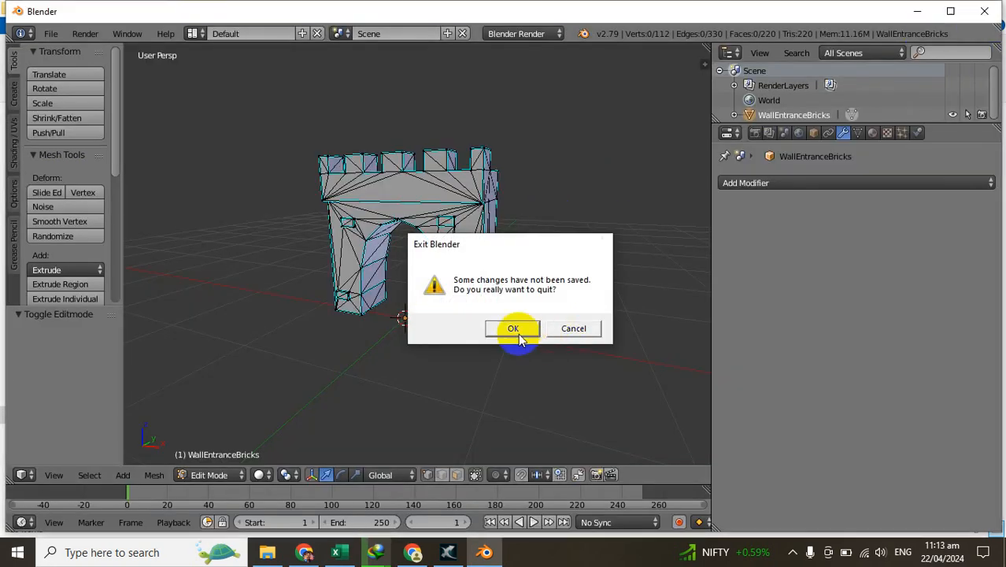
pyautogui.click(516, 331)
pyautogui.moveTo(189, 492); pyautogui.dragTo(416, 413)
pyautogui.click(328, 359)
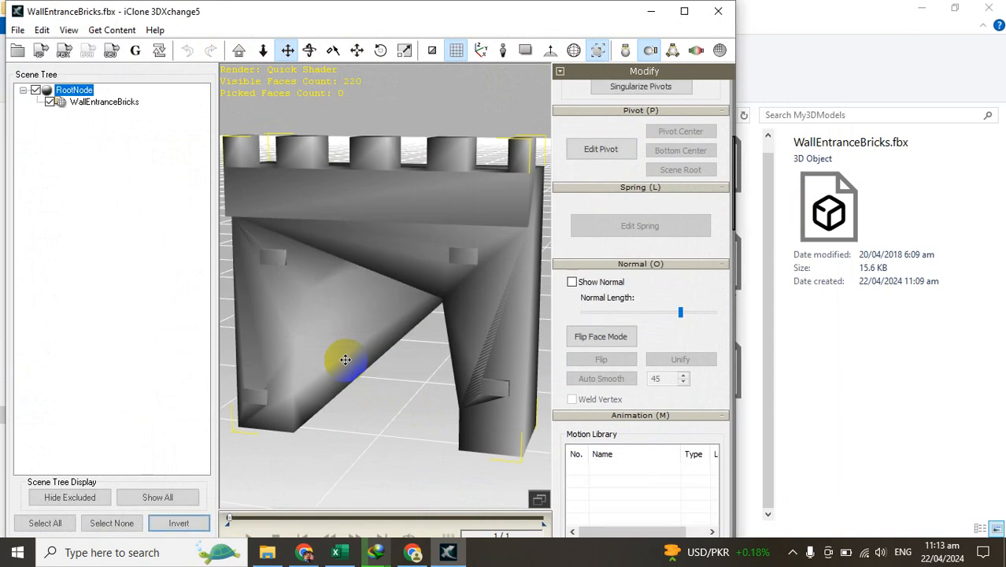
pyautogui.click(269, 218)
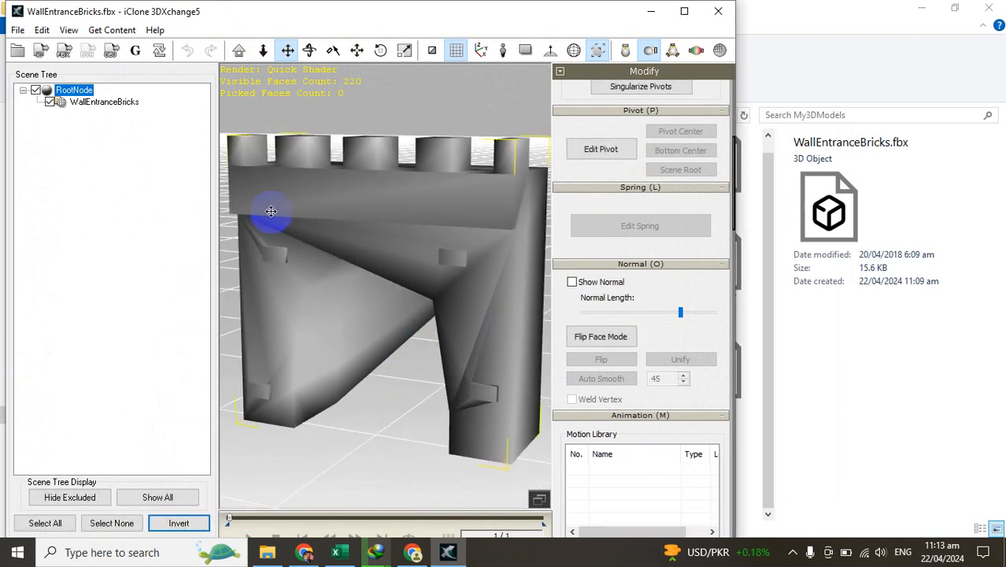
# Step: Auto-smooth the normals of the original wall entrance mesh at 45 degrees and inspect its arch
pyautogui.click(598, 380)
pyautogui.moveTo(457, 346); pyautogui.dragTo(332, 280, button='right')
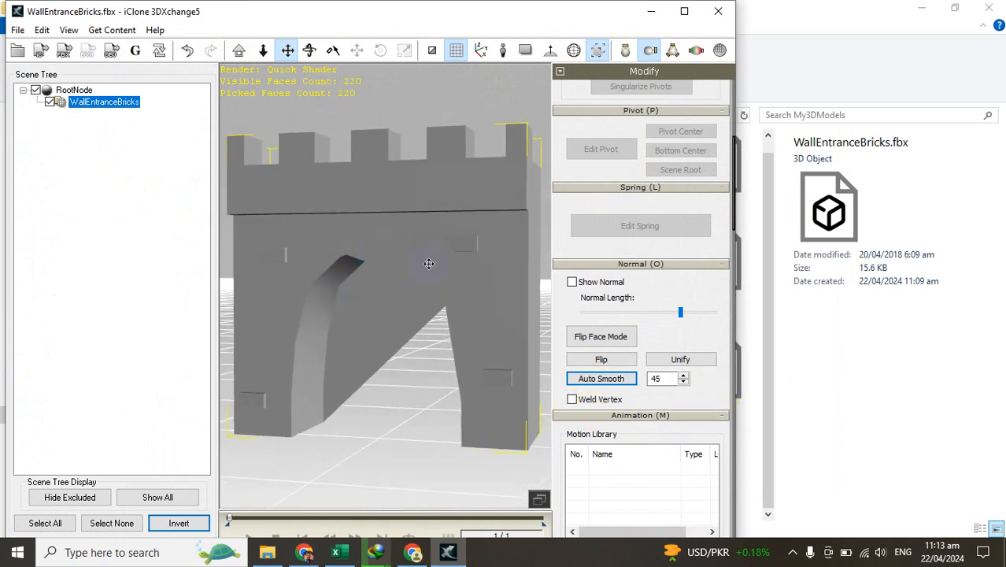
# Step: Load WallEntranceBricks2.fbx from the My3DModels folder into 3DXchange, accepting the FBX import settings with automatic material color adjustment
pyautogui.click(767, 430)
pyautogui.moveTo(311, 476); pyautogui.dragTo(413, 405)
pyautogui.click(406, 314)
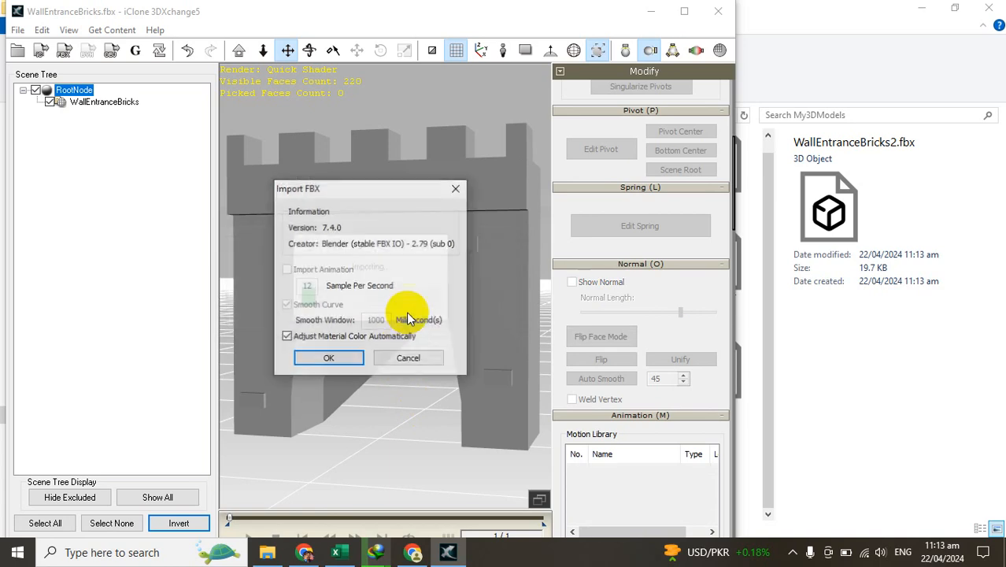
pyautogui.click(350, 357)
pyautogui.moveTo(378, 344); pyautogui.dragTo(383, 286, button='right')
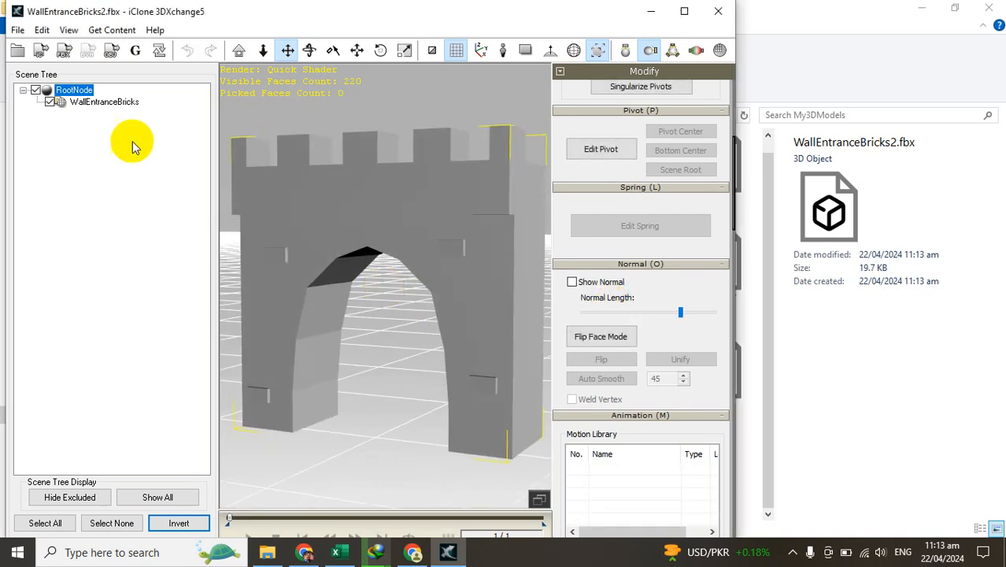
# Step: Auto-smooth the normals of the WallEntranceBricks mesh with the angle at 45
pyautogui.click(126, 103)
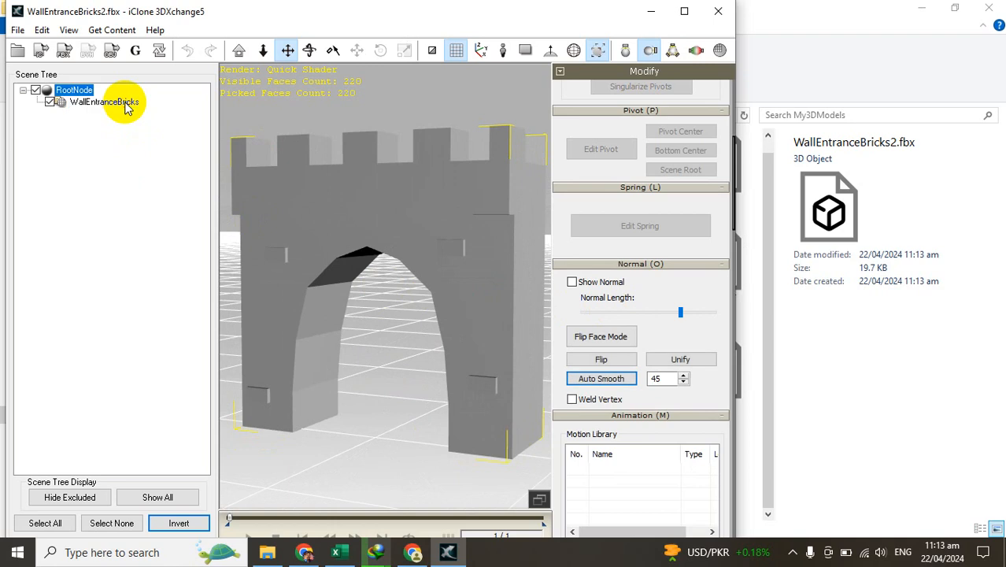
pyautogui.click(601, 379)
pyautogui.moveTo(543, 347)
pyautogui.mouseDown(button='right')
pyautogui.moveTo(479, 302)
pyautogui.moveTo(588, 206)
pyautogui.mouseUp(button='right')
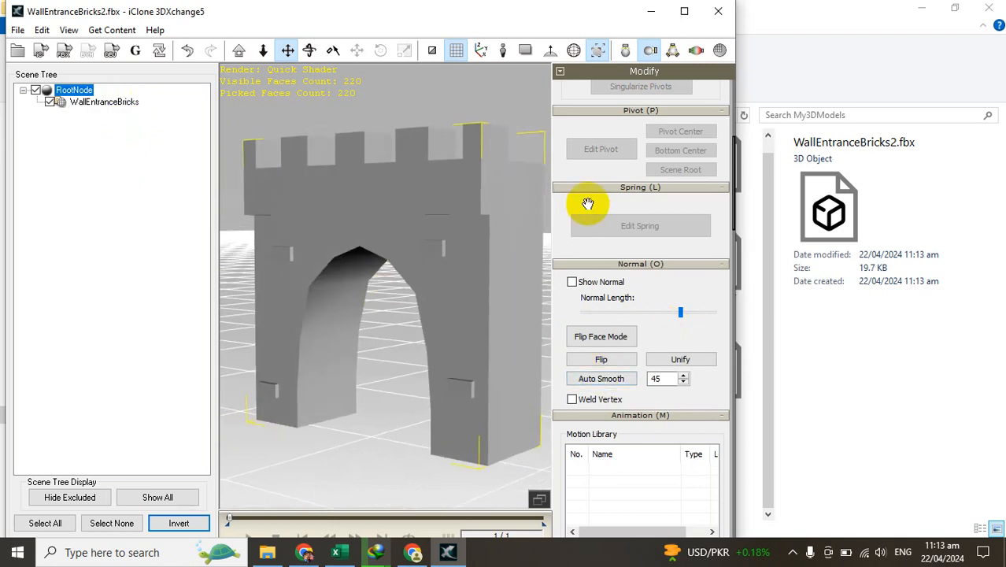
# Step: Align the whole wall model to the ground through its RootNode
pyautogui.scroll(8, 579, 315)
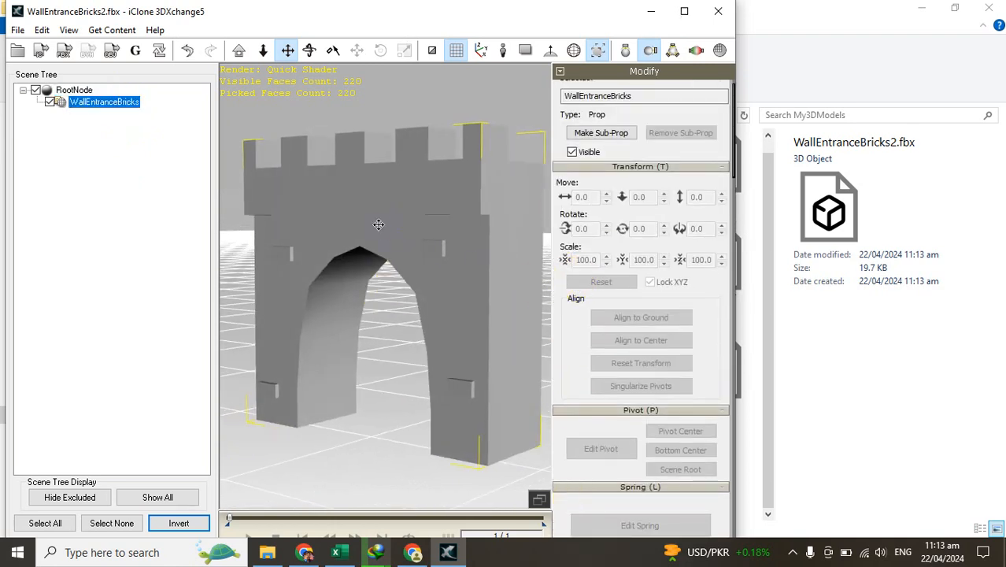
pyautogui.click(75, 89)
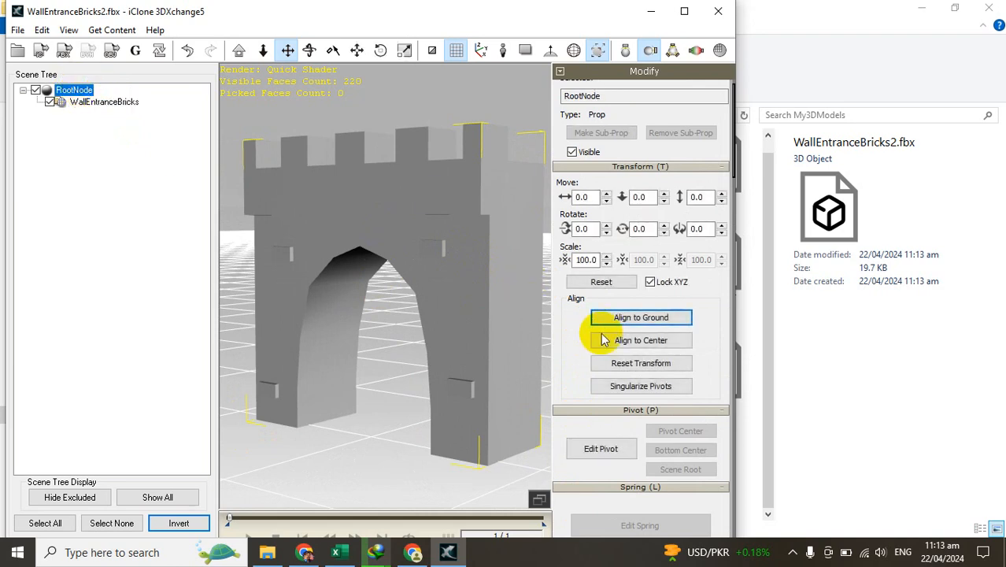
pyautogui.click(618, 318)
# Step: Rename the RootNode as WallEntranceBricks by copying the child mesh's name, and expand its branch in the scene tree
pyautogui.click(90, 103)
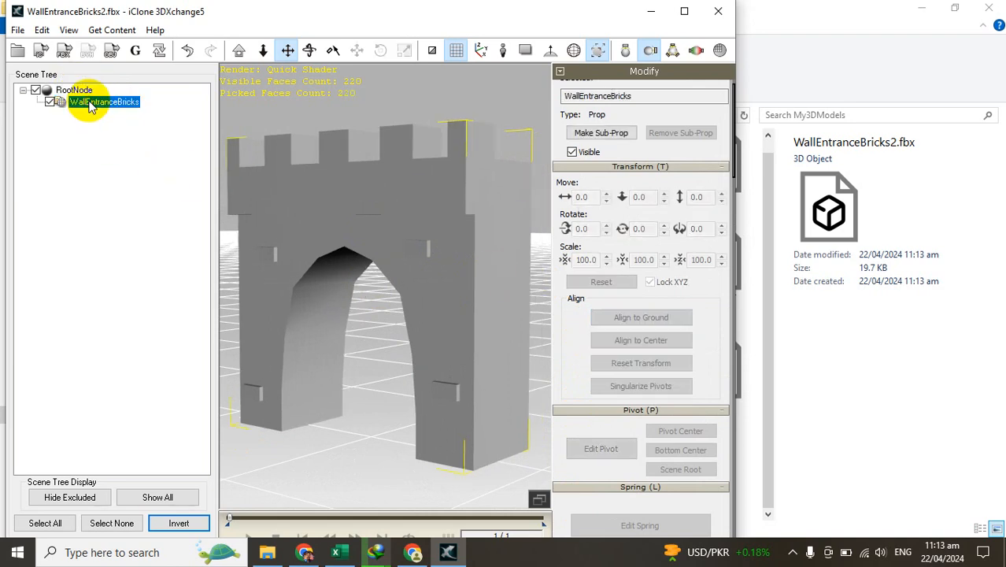
pyautogui.rightClick(89, 103)
pyautogui.click(115, 146)
pyautogui.click(63, 92)
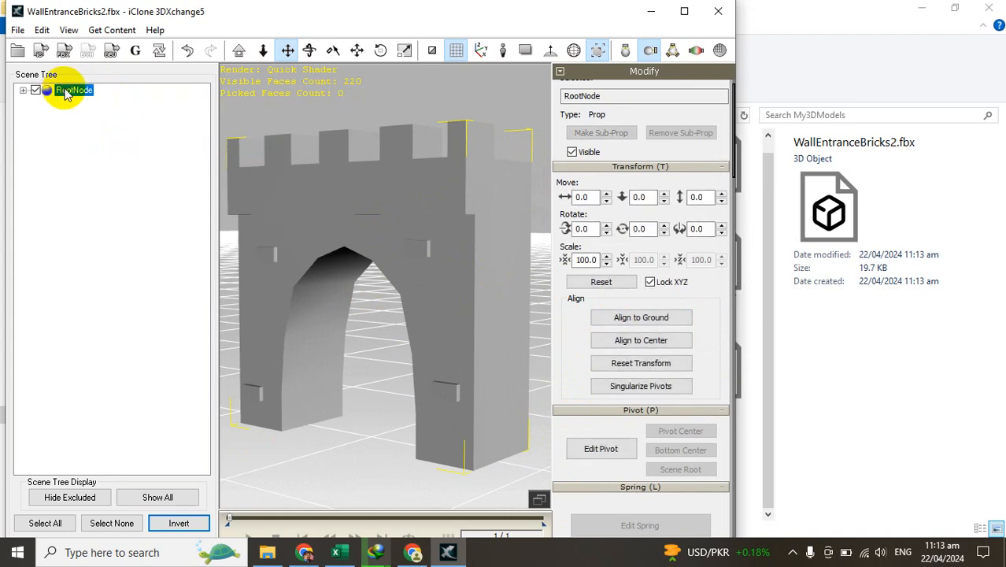
pyautogui.rightClick(67, 92)
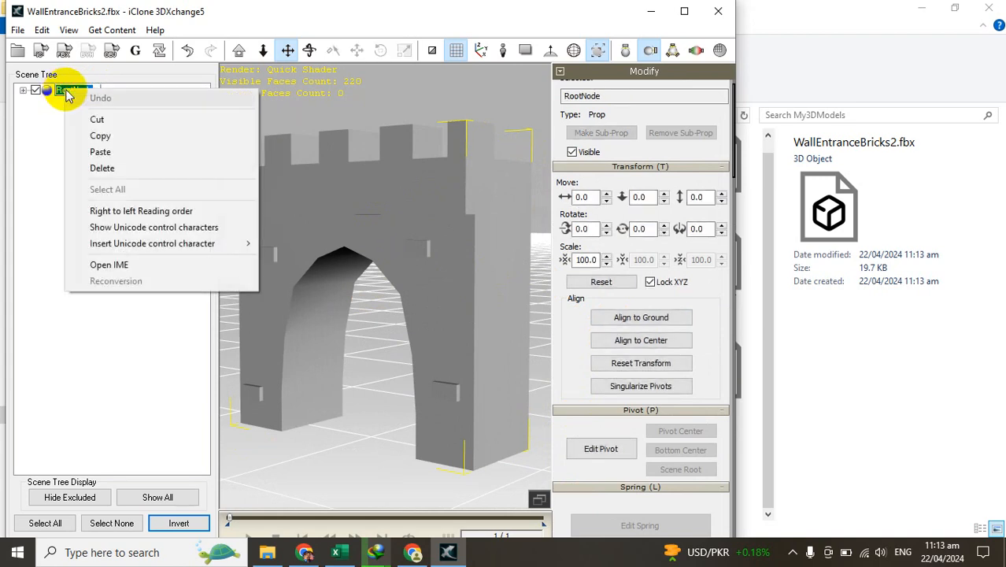
pyautogui.click(99, 151)
pyautogui.press('Return')
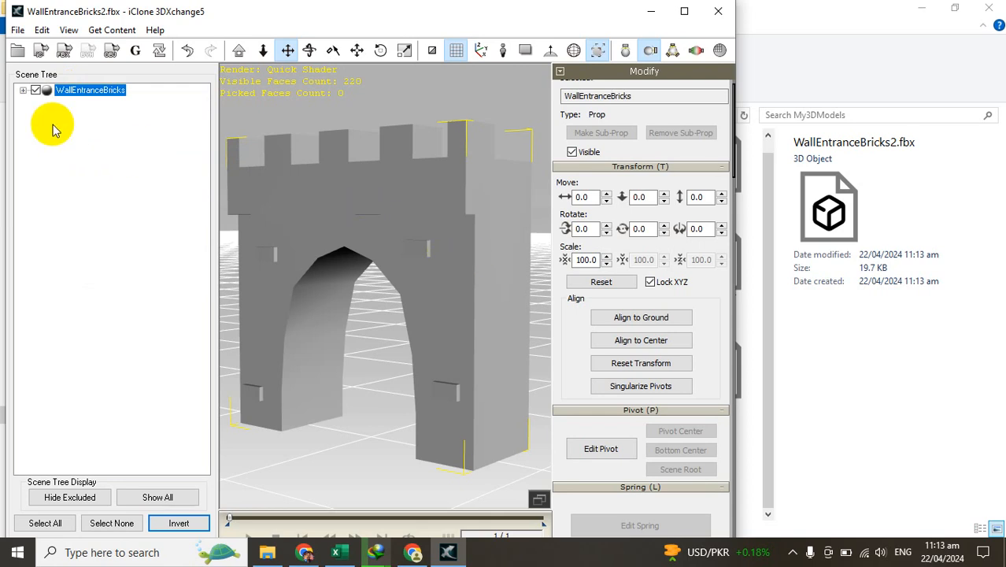
pyautogui.click(23, 91)
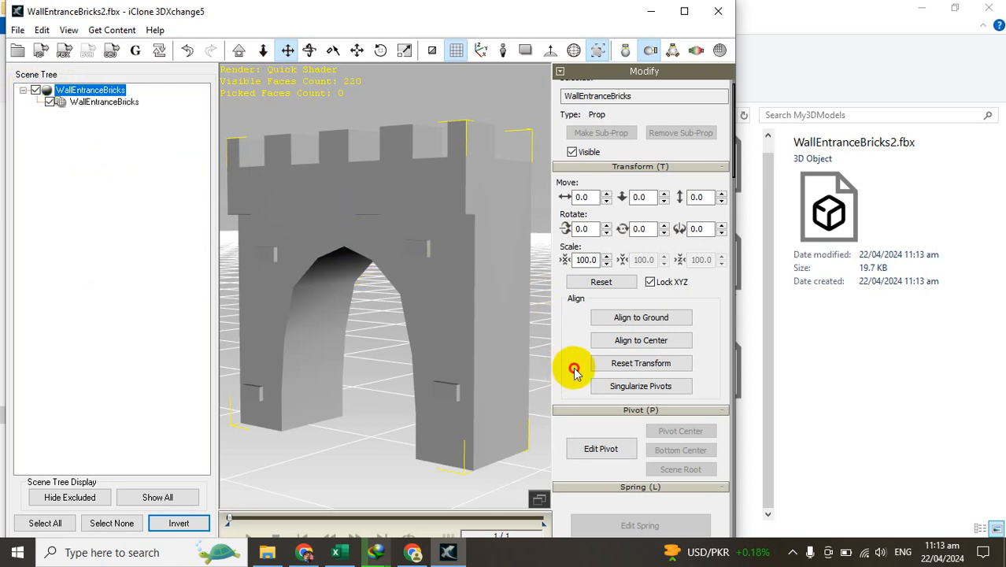
pyautogui.moveTo(567, 368); pyautogui.dragTo(555, 93)
pyautogui.moveTo(523, 327); pyautogui.dragTo(526, 352)
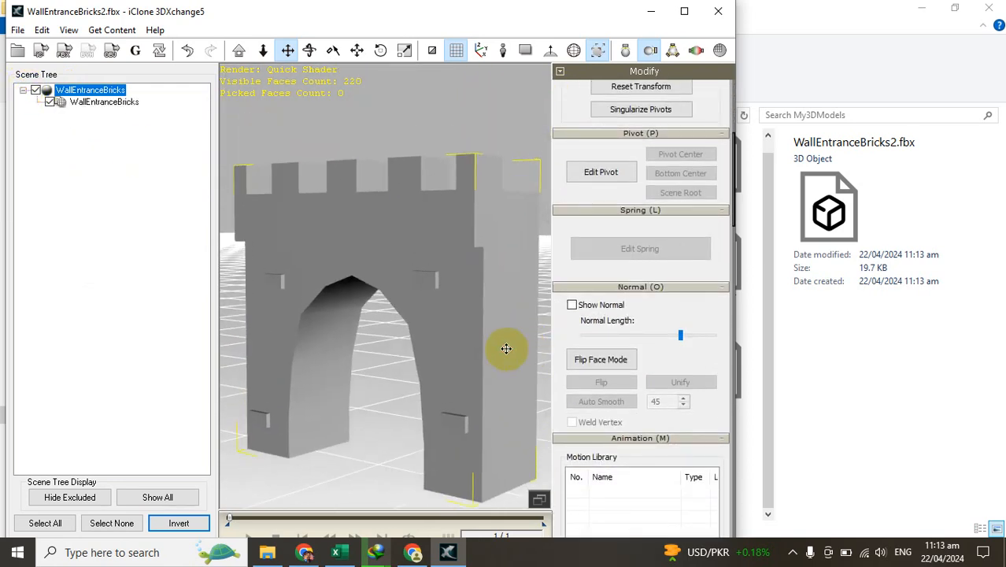